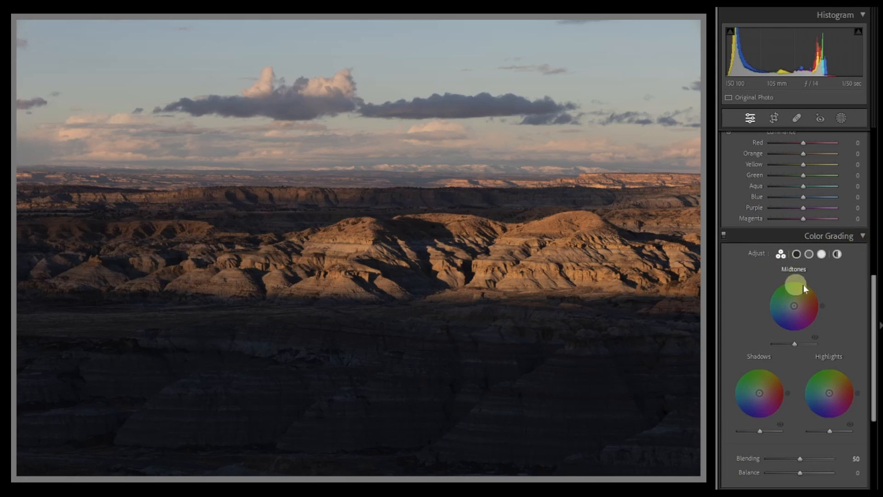
# - Try adjusting the Blending and Balance sliders in the three-way view, resetting Balance to 0
pyautogui.click(778, 254)
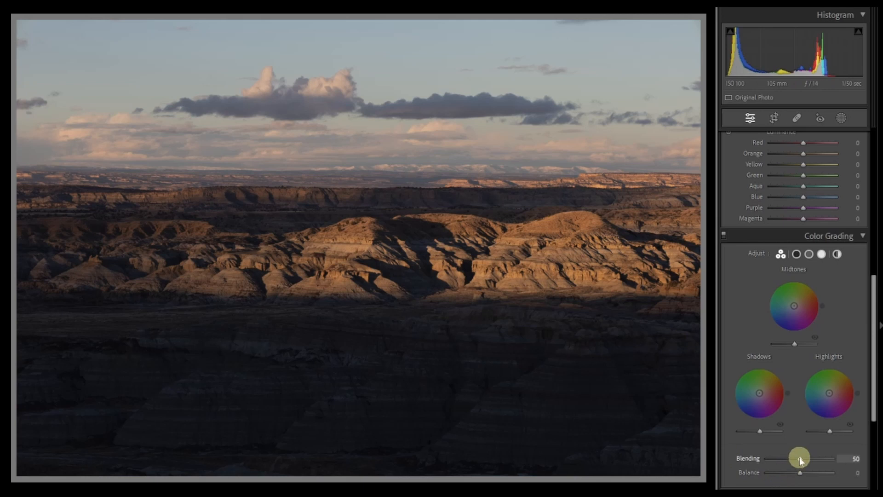
pyautogui.moveTo(800, 462); pyautogui.dragTo(833, 462)
pyautogui.moveTo(835, 463); pyautogui.dragTo(835, 463)
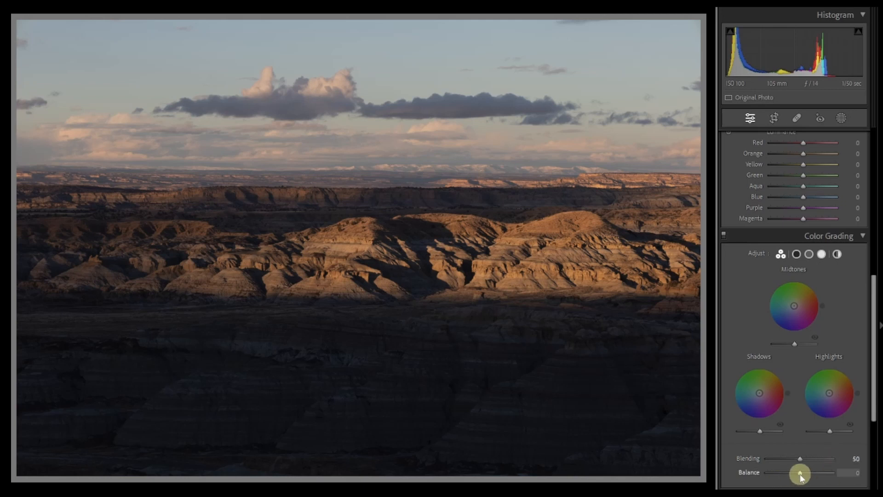
pyautogui.moveTo(801, 477); pyautogui.dragTo(833, 482)
pyautogui.doubleClick(832, 474)
# - Switch through the Shadows, Midtones, Highlights and Global wheel views
pyautogui.click(796, 255)
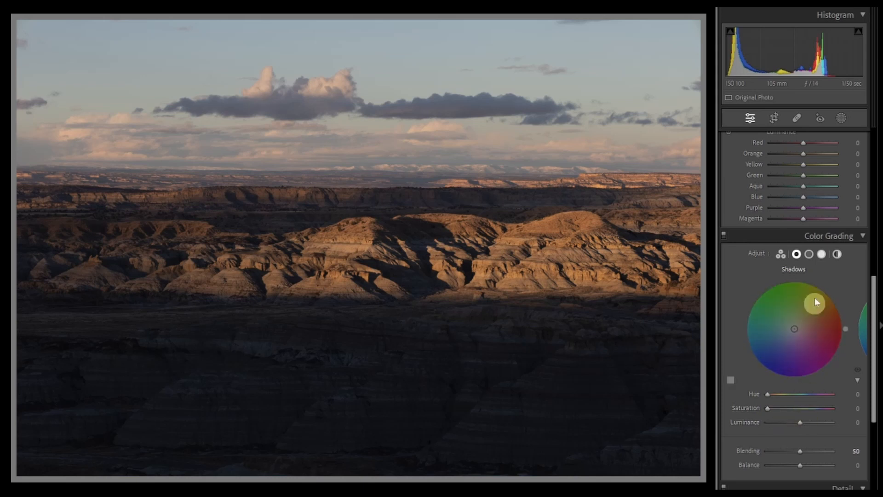
pyautogui.click(809, 255)
pyautogui.click(821, 256)
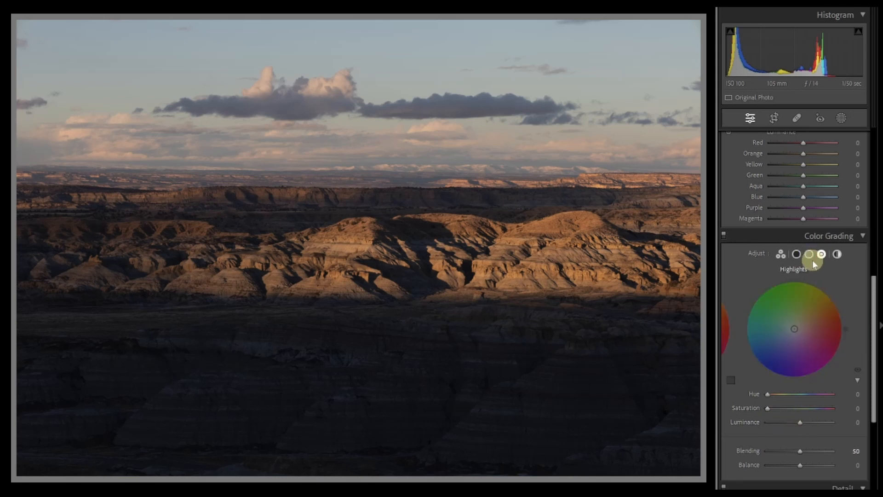
pyautogui.click(838, 255)
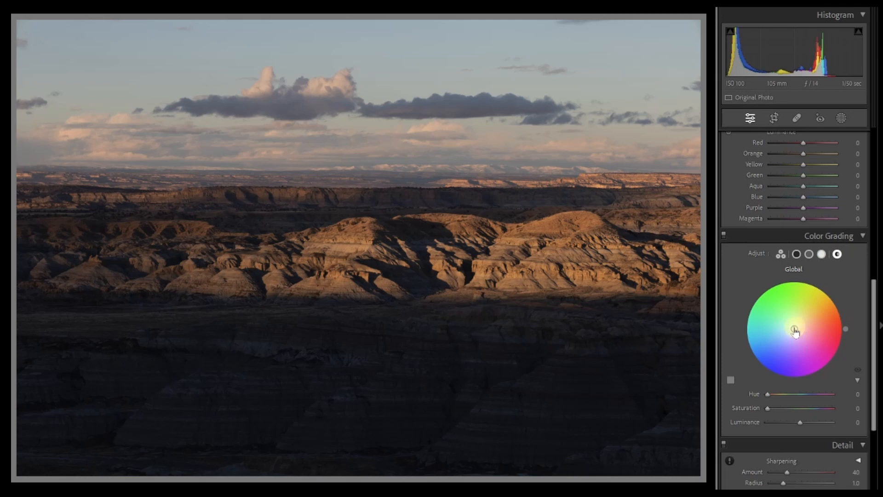
# - Try tinting the Global wheel toward yellow and pink and moving its Hue slider, resetting each change
pyautogui.moveTo(794, 330); pyautogui.dragTo(820, 290)
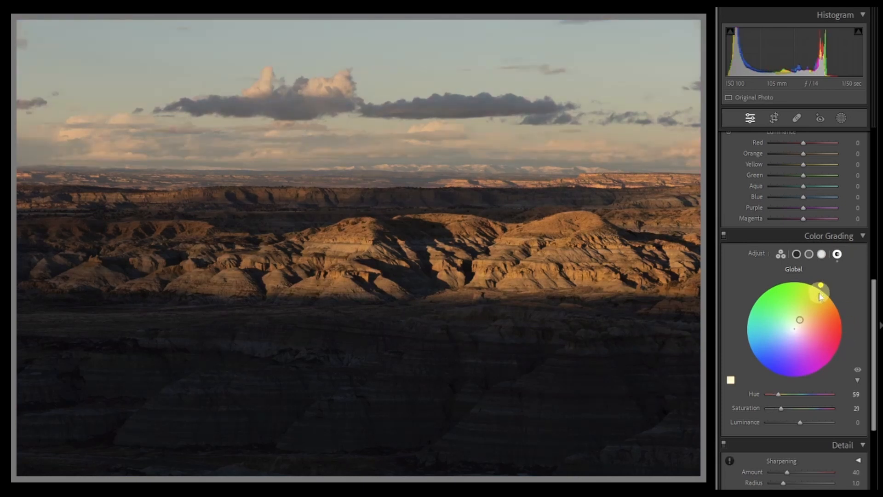
pyautogui.doubleClick(795, 332)
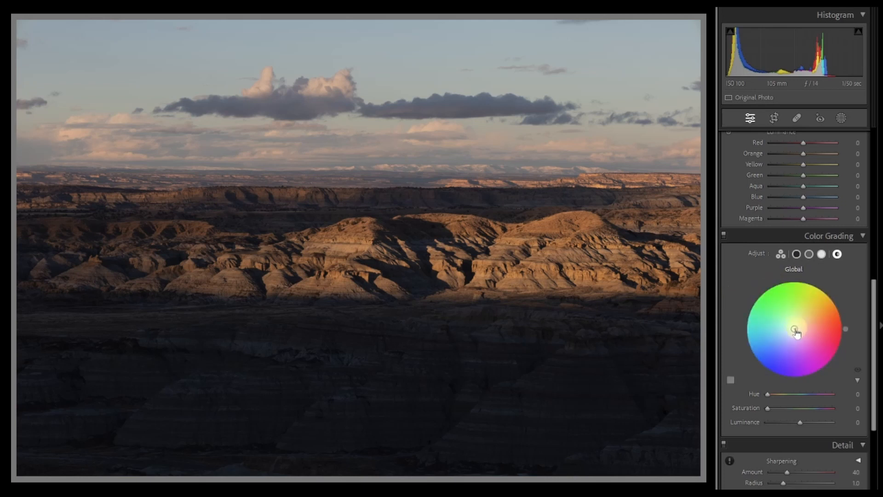
pyautogui.moveTo(795, 329)
pyautogui.mouseDown()
pyautogui.moveTo(830, 337)
pyautogui.moveTo(808, 332)
pyautogui.mouseUp()
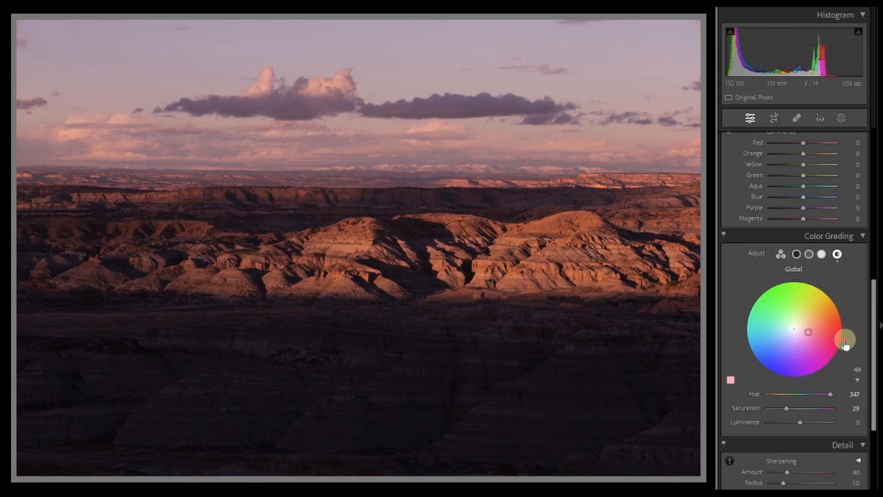
pyautogui.moveTo(845, 341); pyautogui.dragTo(831, 363)
pyautogui.doubleClick(794, 272)
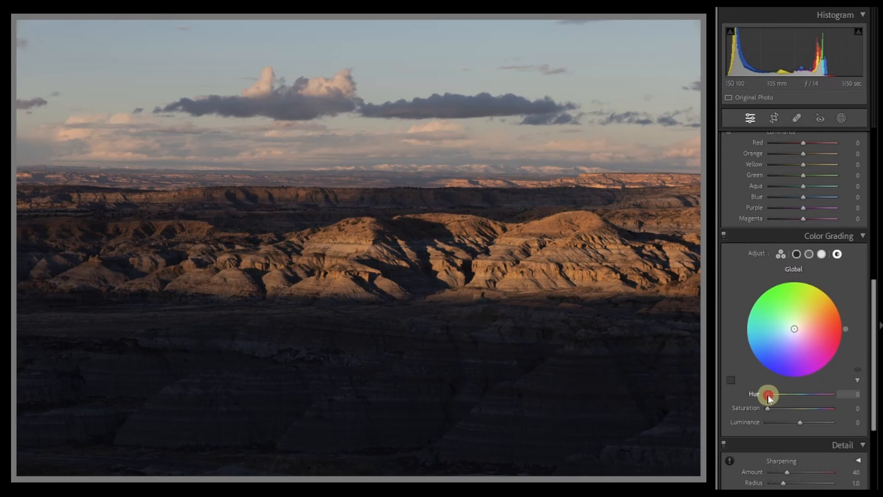
pyautogui.moveTo(769, 396)
pyautogui.mouseDown()
pyautogui.moveTo(773, 410)
pyautogui.moveTo(820, 408)
pyautogui.moveTo(759, 408)
pyautogui.moveTo(785, 394)
pyautogui.moveTo(813, 403)
pyautogui.moveTo(759, 391)
pyautogui.mouseUp()
pyautogui.click(776, 393)
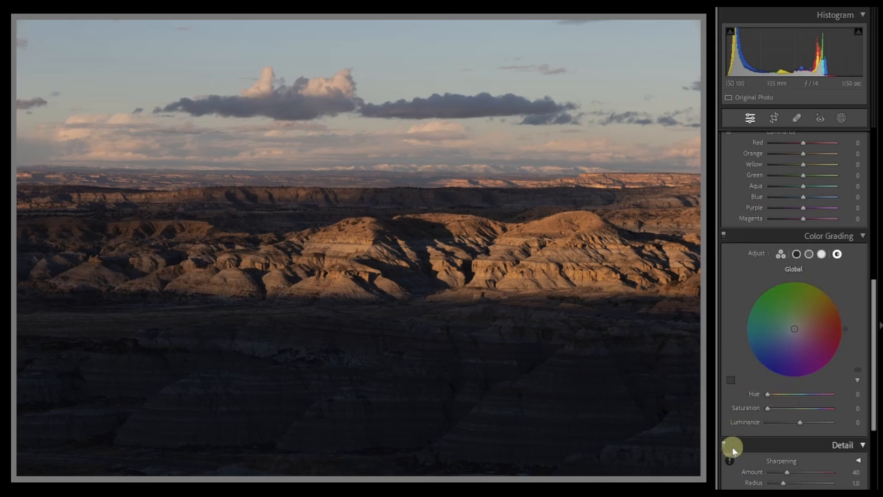
# - Grade the shadows with a custom blue swatch, set to hue 198, saturation 19 and luminance +25
pyautogui.click(797, 253)
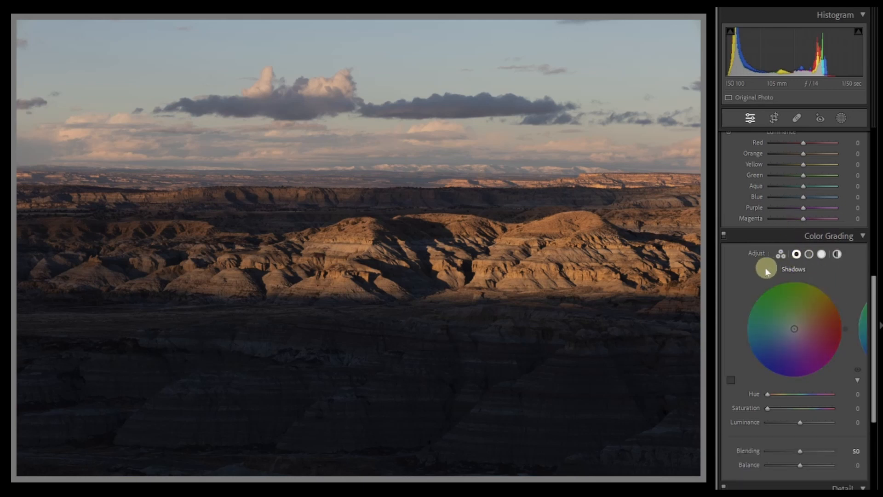
pyautogui.click(731, 379)
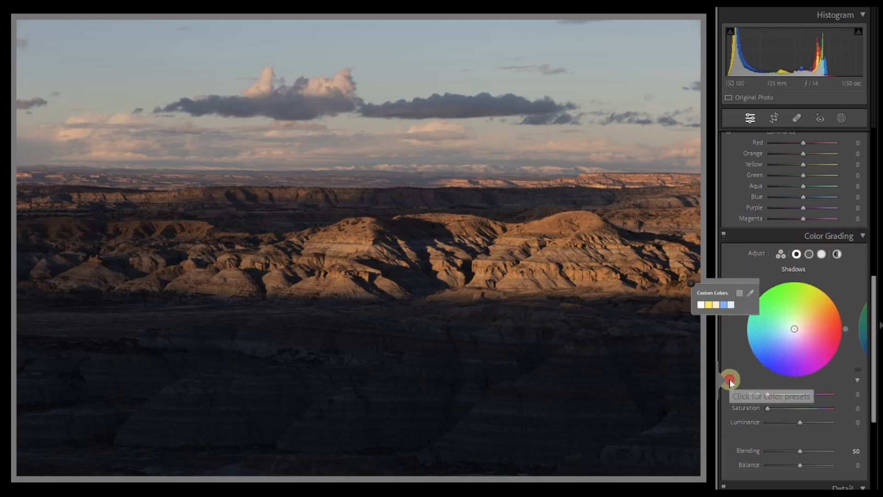
pyautogui.click(731, 305)
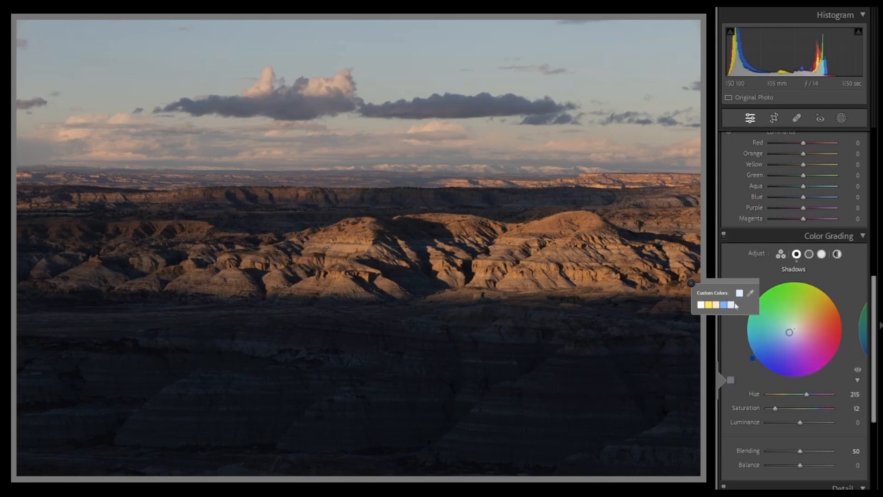
pyautogui.click(740, 374)
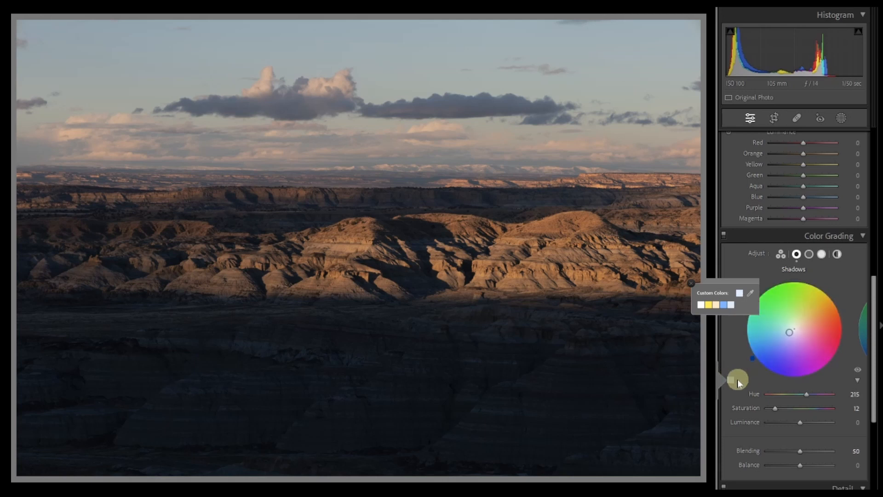
pyautogui.click(691, 283)
pyautogui.moveTo(752, 358); pyautogui.dragTo(745, 354)
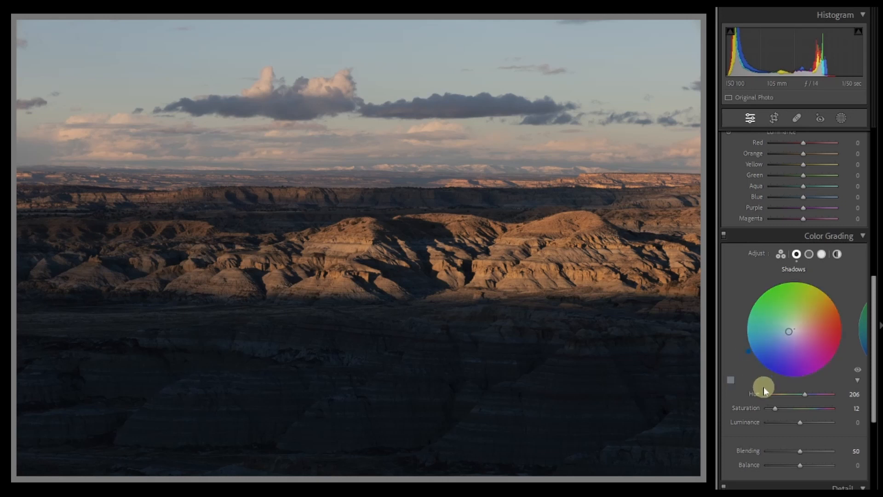
pyautogui.moveTo(805, 394); pyautogui.dragTo(779, 410)
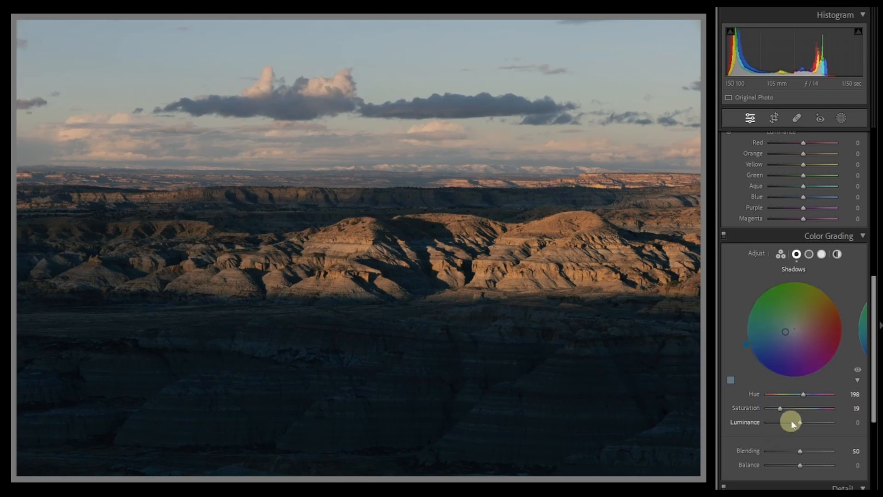
pyautogui.moveTo(800, 423)
pyautogui.mouseDown()
pyautogui.moveTo(821, 426)
pyautogui.moveTo(808, 427)
pyautogui.mouseUp()
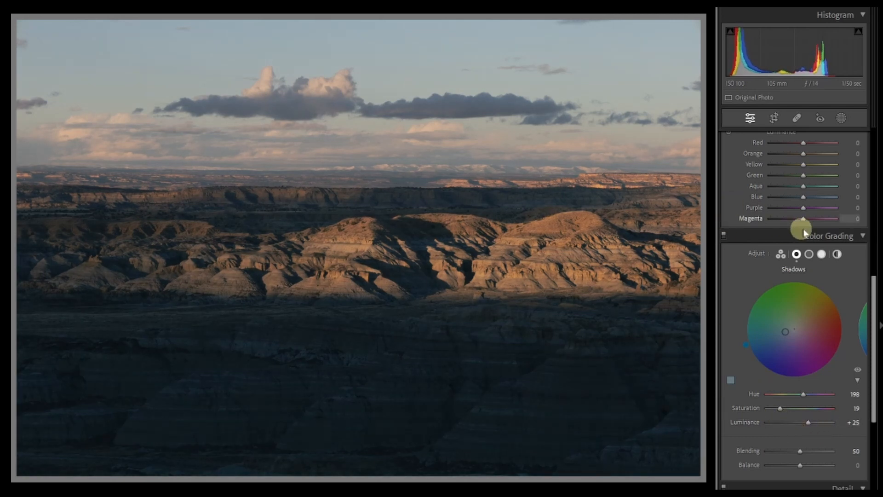
# - Open the Midtones wheel and temporarily raise the exposure by dragging in the histogram
pyautogui.click(809, 254)
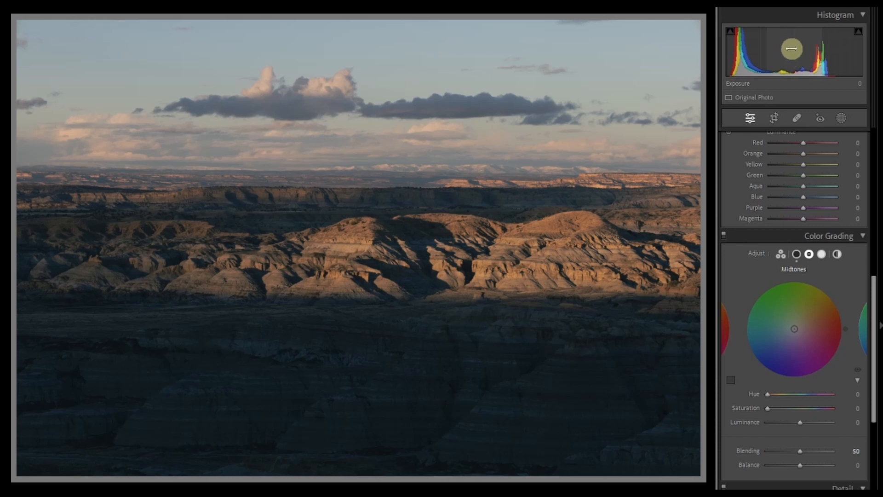
pyautogui.moveTo(792, 49); pyautogui.dragTo(810, 51)
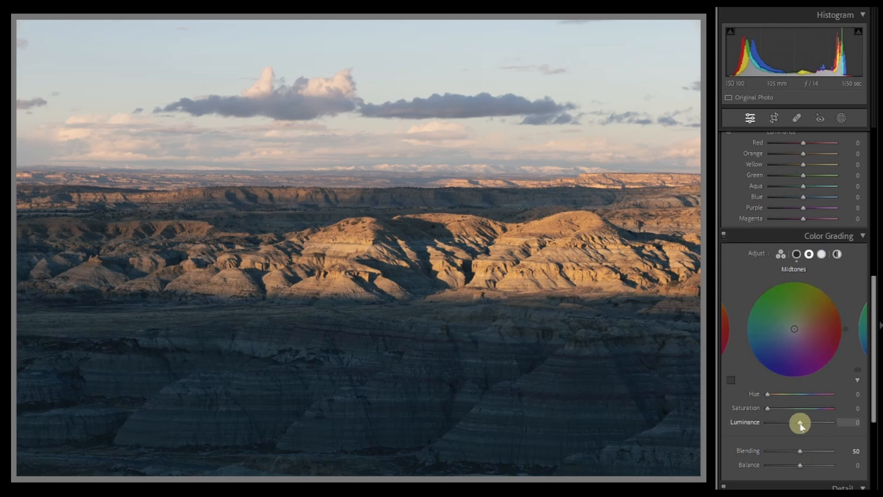
pyautogui.moveTo(801, 426)
pyautogui.mouseDown()
pyautogui.moveTo(776, 423)
pyautogui.moveTo(824, 422)
pyautogui.moveTo(772, 422)
pyautogui.moveTo(820, 421)
pyautogui.moveTo(781, 421)
pyautogui.moveTo(802, 429)
pyautogui.mouseUp()
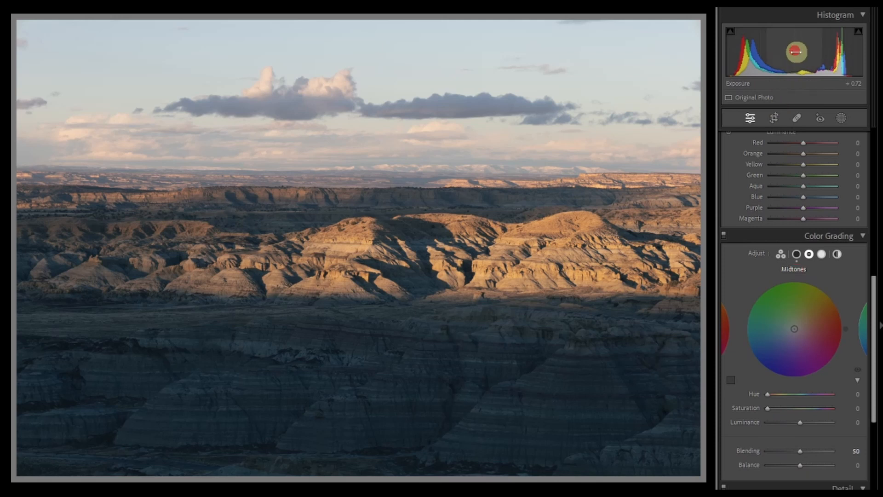
pyautogui.moveTo(797, 54); pyautogui.dragTo(786, 48)
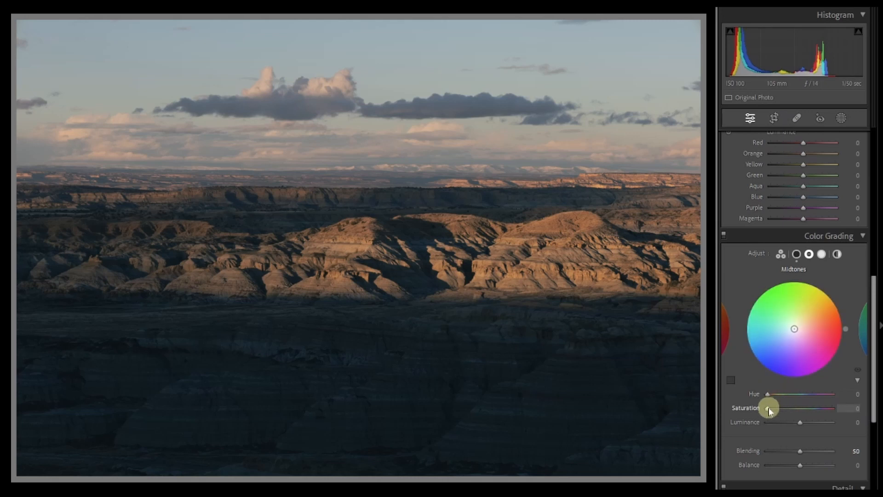
# - Tint the midtones orange with hue 33, saturation 12 and luminance +50
pyautogui.moveTo(768, 408)
pyautogui.mouseDown()
pyautogui.moveTo(796, 407)
pyautogui.moveTo(774, 396)
pyautogui.mouseUp()
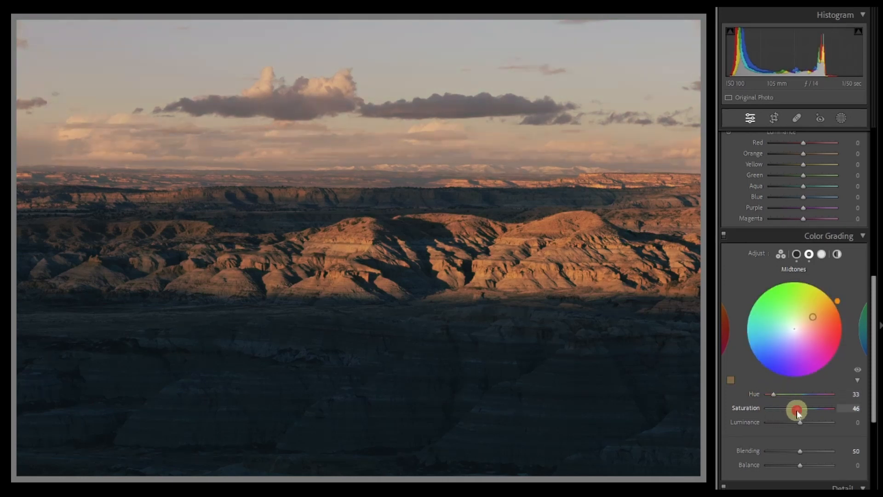
pyautogui.moveTo(798, 410); pyautogui.dragTo(776, 411)
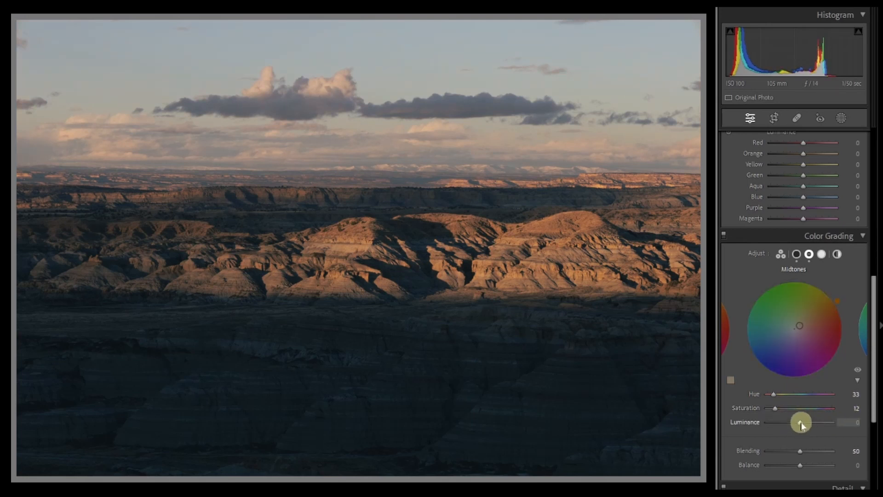
pyautogui.moveTo(801, 425)
pyautogui.mouseDown()
pyautogui.moveTo(824, 429)
pyautogui.moveTo(817, 427)
pyautogui.mouseUp()
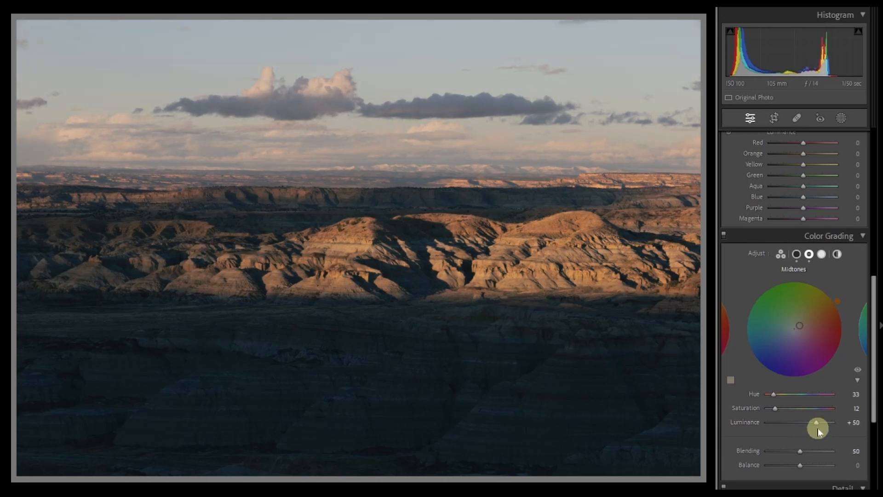
# - Open the Highlights wheel and toggle the color grading effects off and on to compare
pyautogui.click(822, 255)
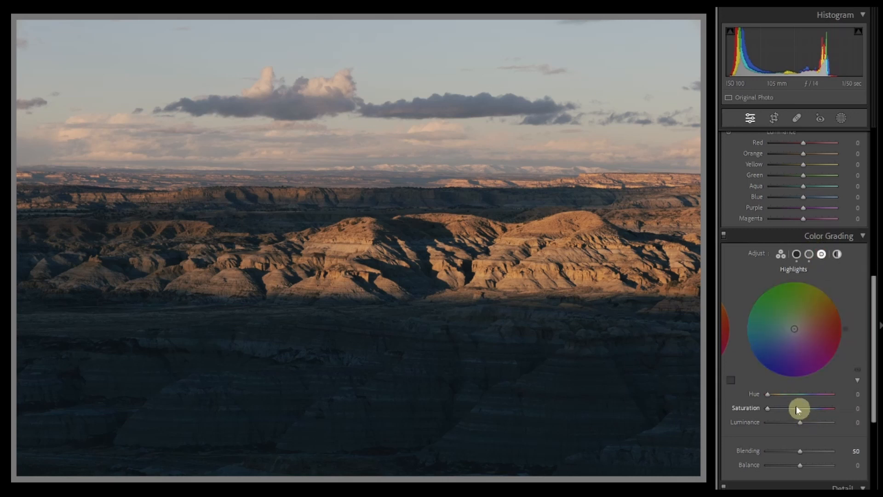
pyautogui.click(724, 235)
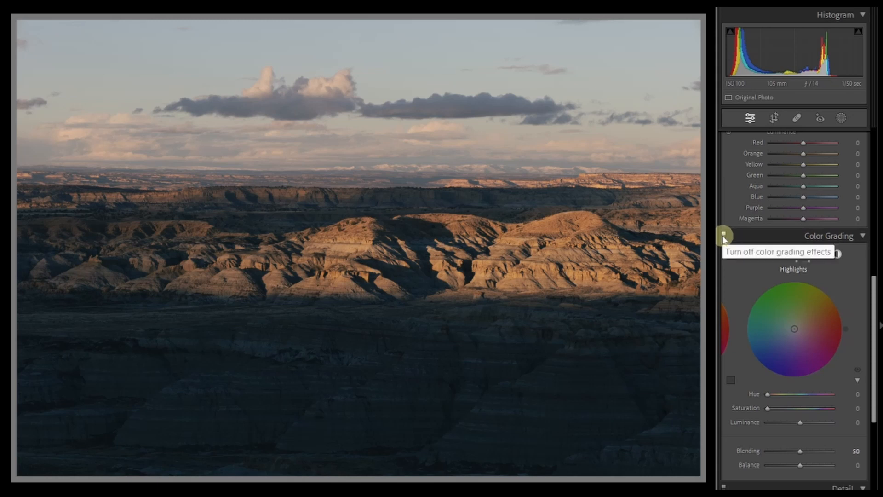
pyautogui.click(723, 236)
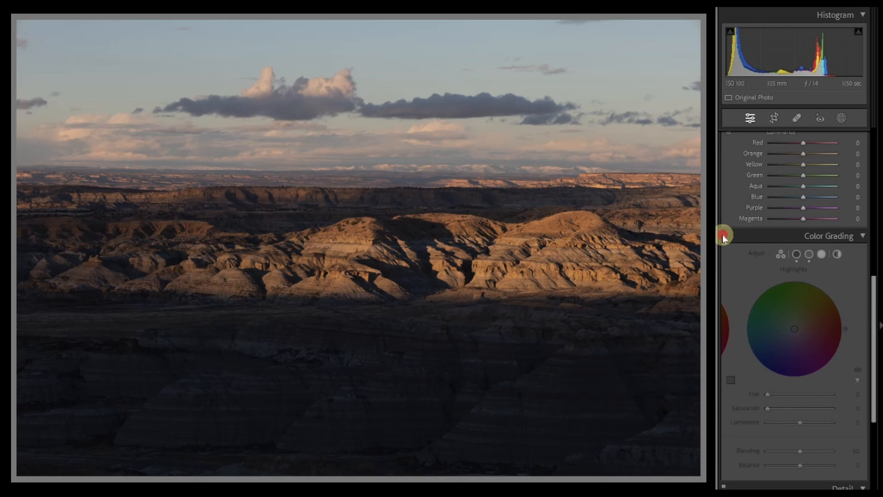
pyautogui.click(723, 235)
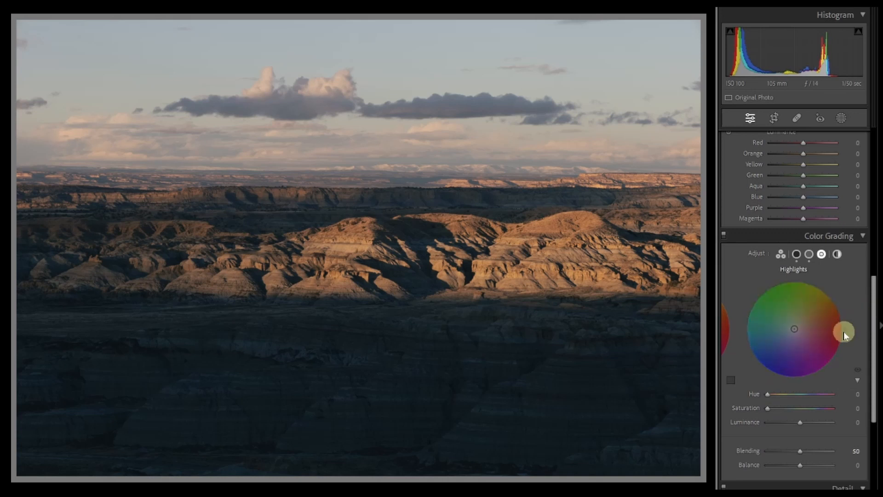
# - Tint the highlights yellow with hue 51, saturation 26 and luminance +55
pyautogui.moveTo(844, 335); pyautogui.dragTo(833, 295)
pyautogui.moveTo(767, 408); pyautogui.dragTo(818, 425)
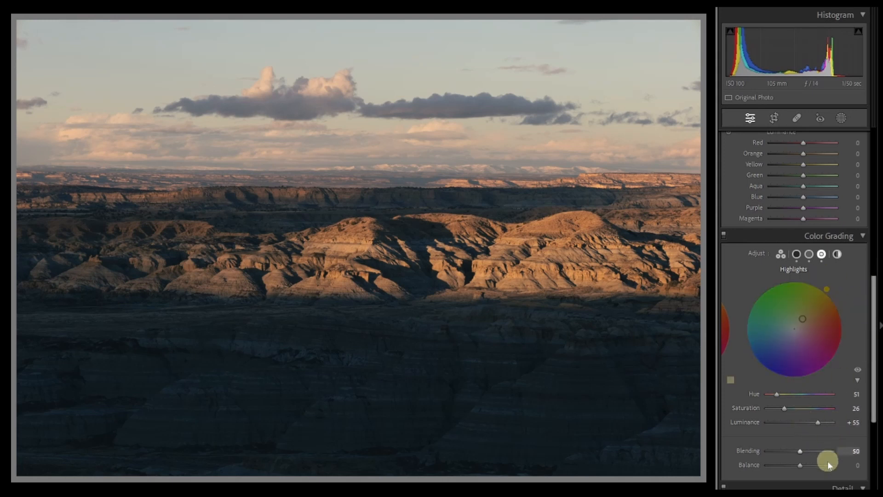
# - Lower the color grading Blending to 24
pyautogui.moveTo(875, 377); pyautogui.dragTo(874, 391)
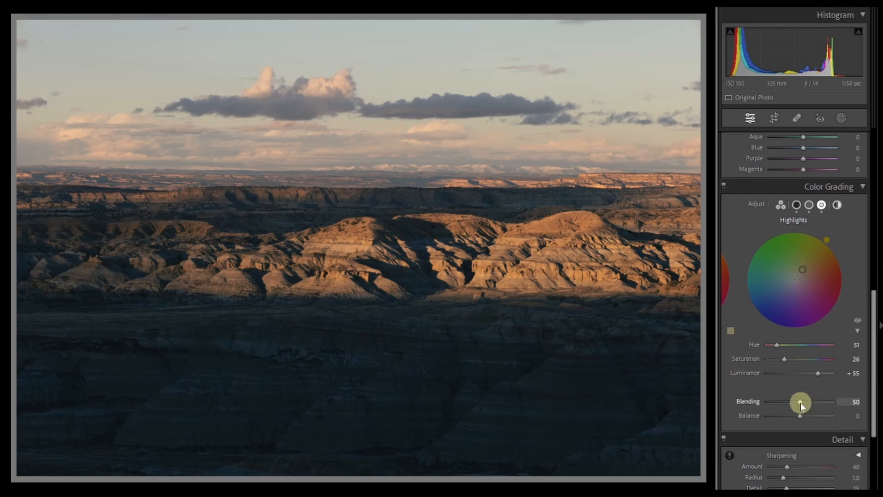
pyautogui.moveTo(800, 404); pyautogui.dragTo(771, 402)
pyautogui.moveTo(771, 405)
pyautogui.mouseDown()
pyautogui.moveTo(843, 408)
pyautogui.moveTo(784, 403)
pyautogui.mouseUp()
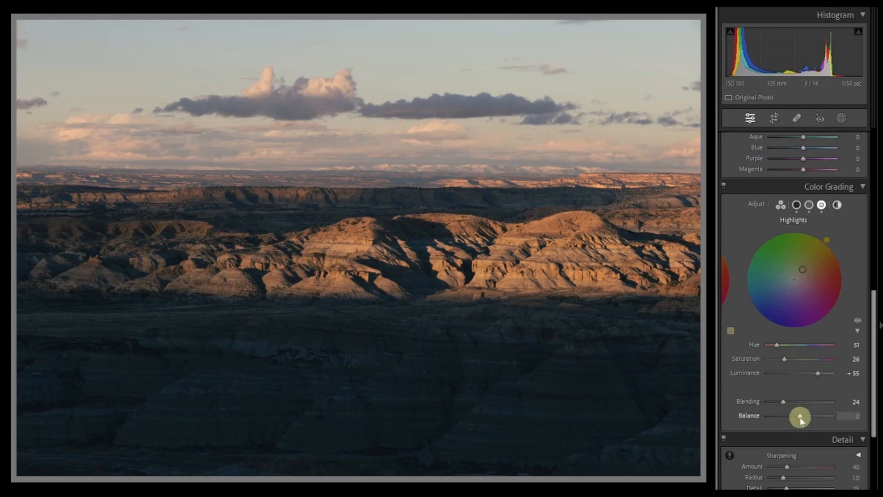
# - Set the color grading Balance to +70
pyautogui.click(799, 416)
pyautogui.moveTo(800, 417); pyautogui.dragTo(764, 415)
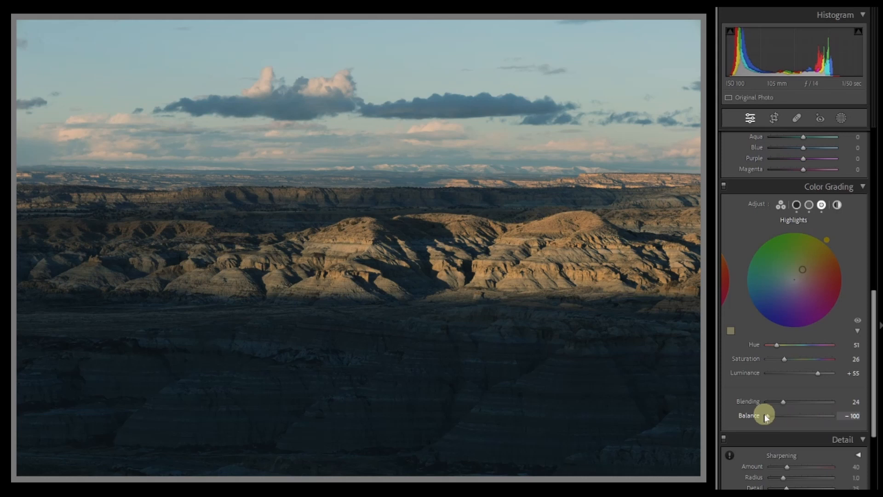
pyautogui.moveTo(766, 416); pyautogui.dragTo(823, 416)
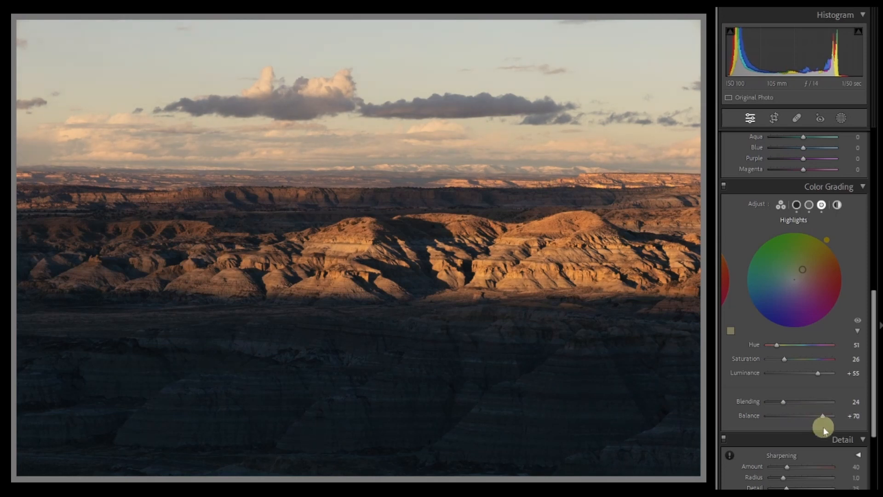
# - Raise the shadows luminance to +42 and toggle color grading off and on to compare
pyautogui.click(796, 205)
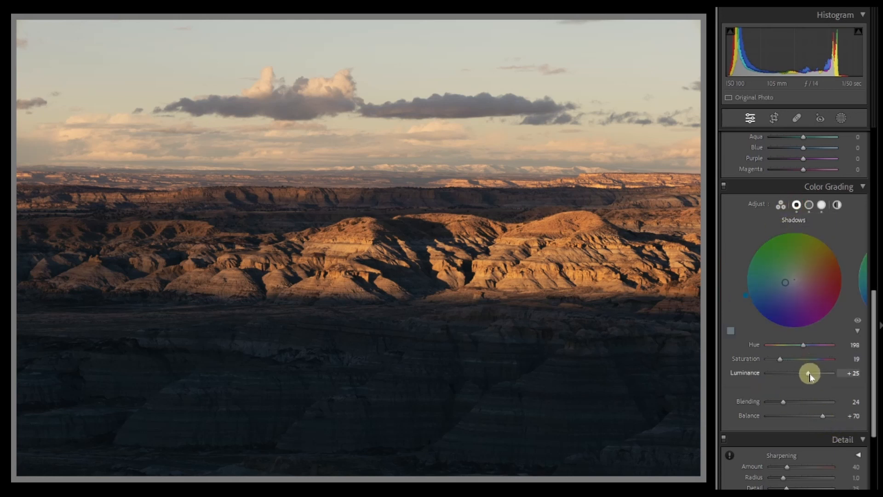
pyautogui.moveTo(809, 373); pyautogui.dragTo(815, 376)
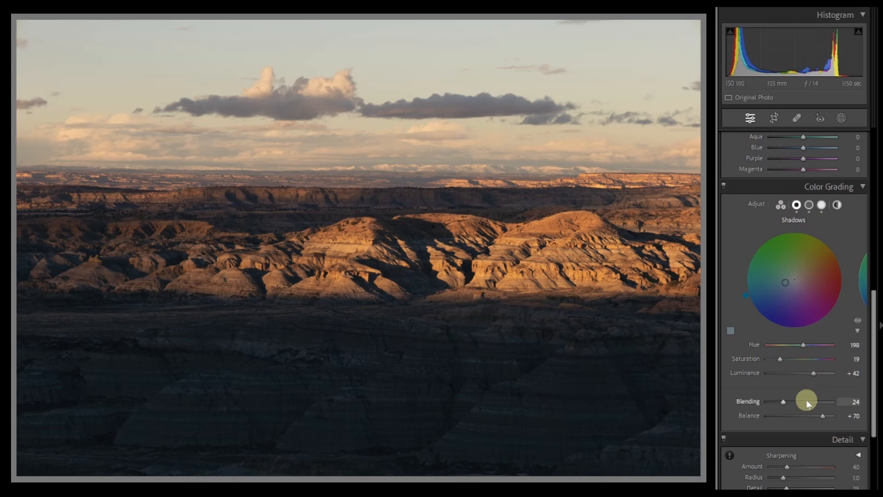
pyautogui.click(723, 188)
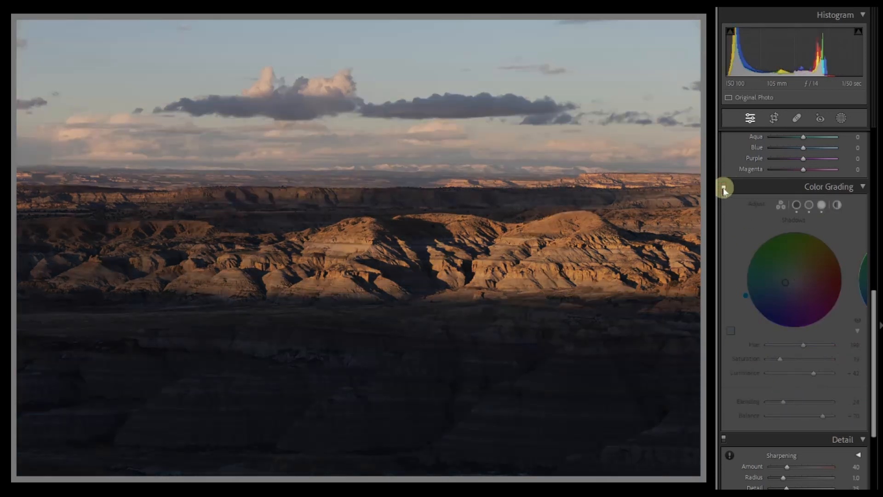
pyautogui.click(723, 188)
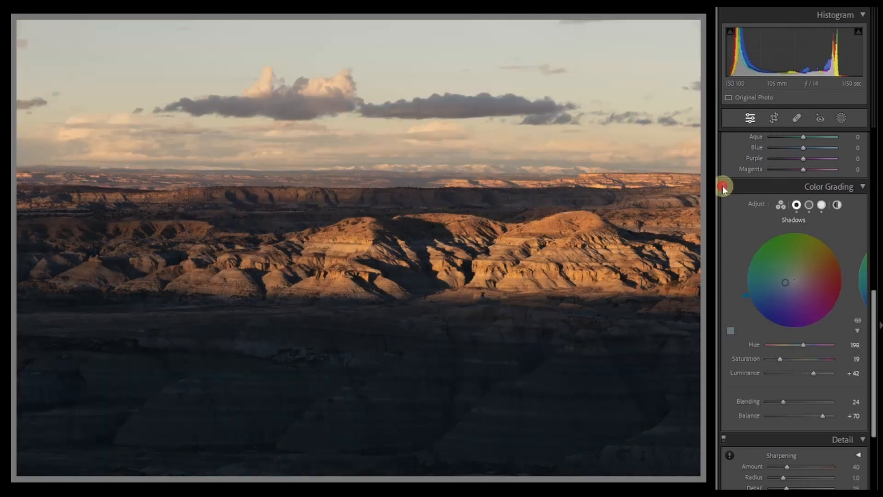
# - Tint the Global wheel with hue 243 and saturation 16
pyautogui.click(838, 207)
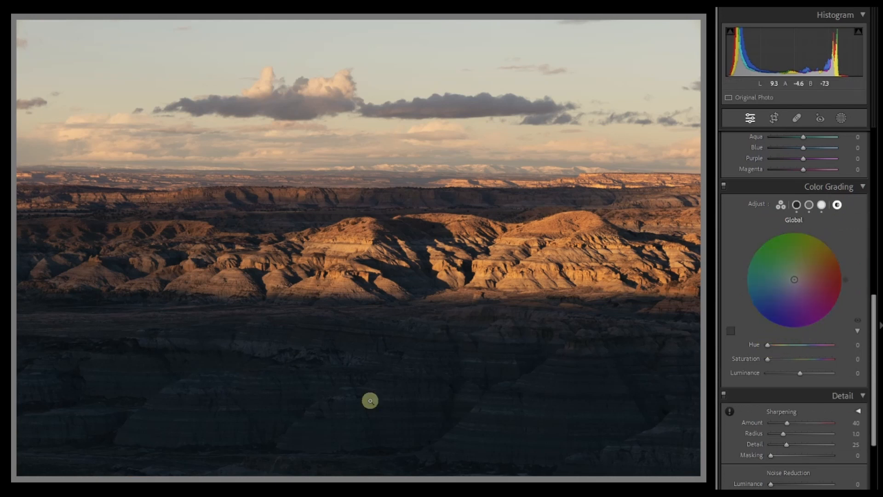
pyautogui.click(769, 358)
pyautogui.moveTo(768, 358); pyautogui.dragTo(784, 346)
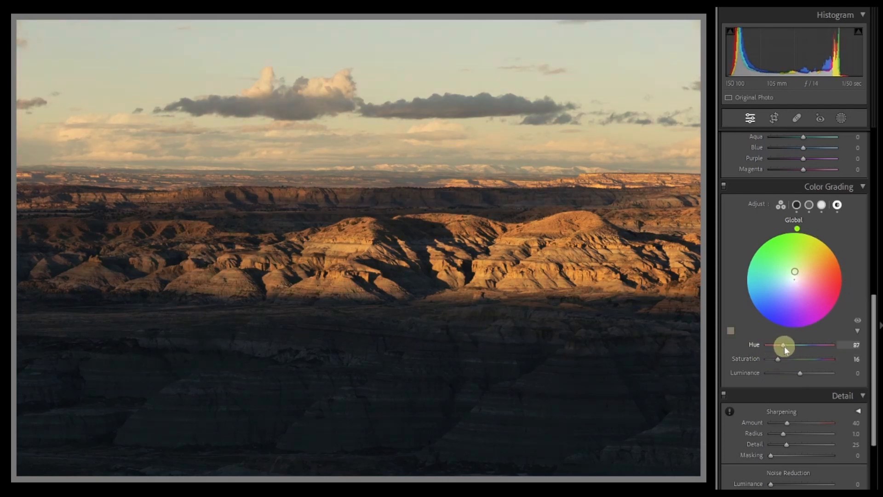
pyautogui.moveTo(800, 372); pyautogui.dragTo(805, 373)
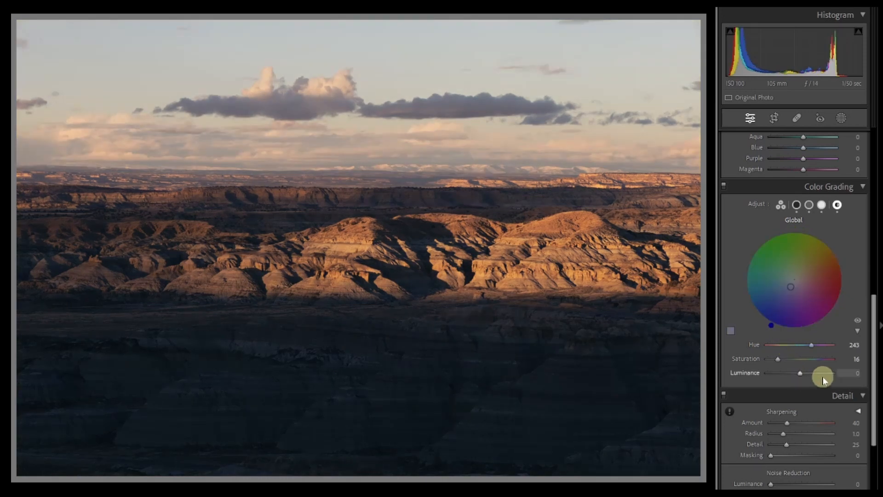